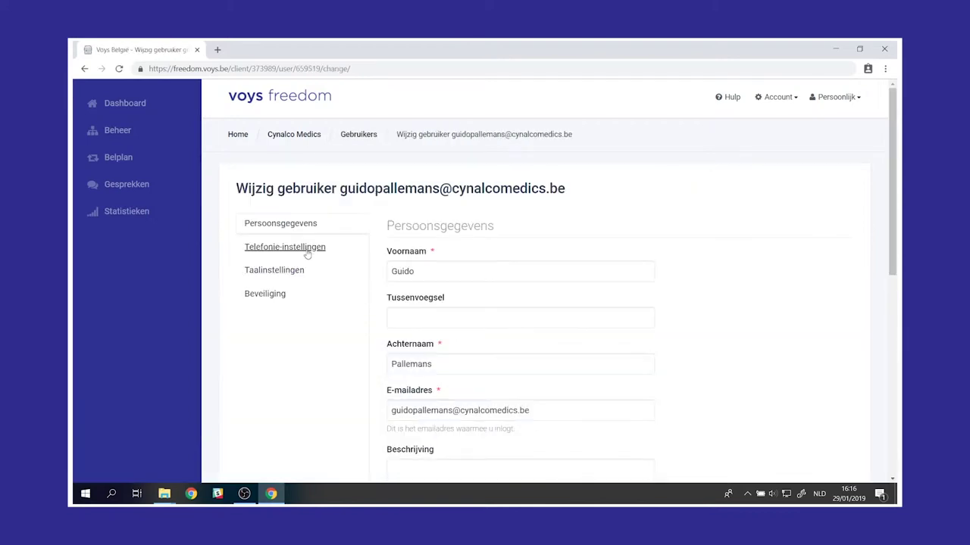
- Assign VoIP account 202 to the user in the telephony settings
left_click(304, 249)
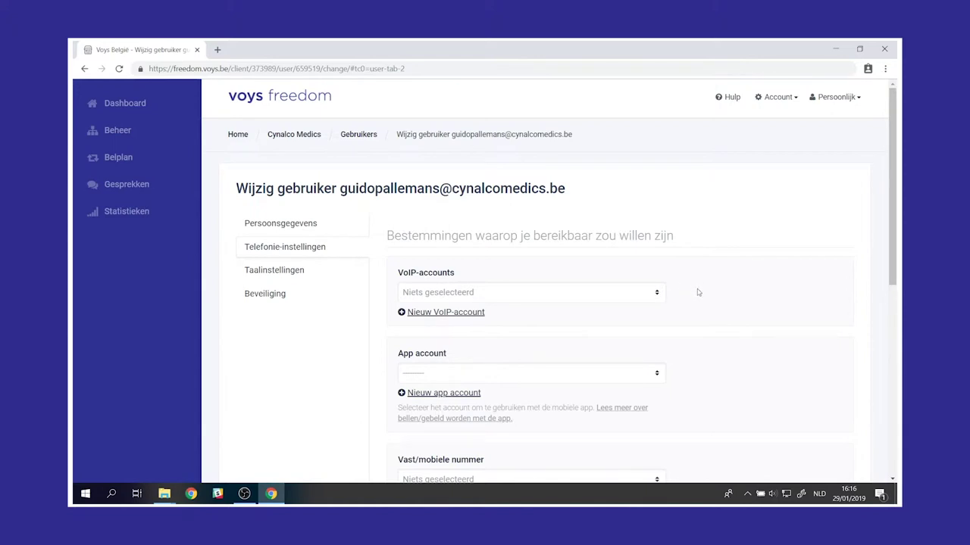
left_click(659, 294)
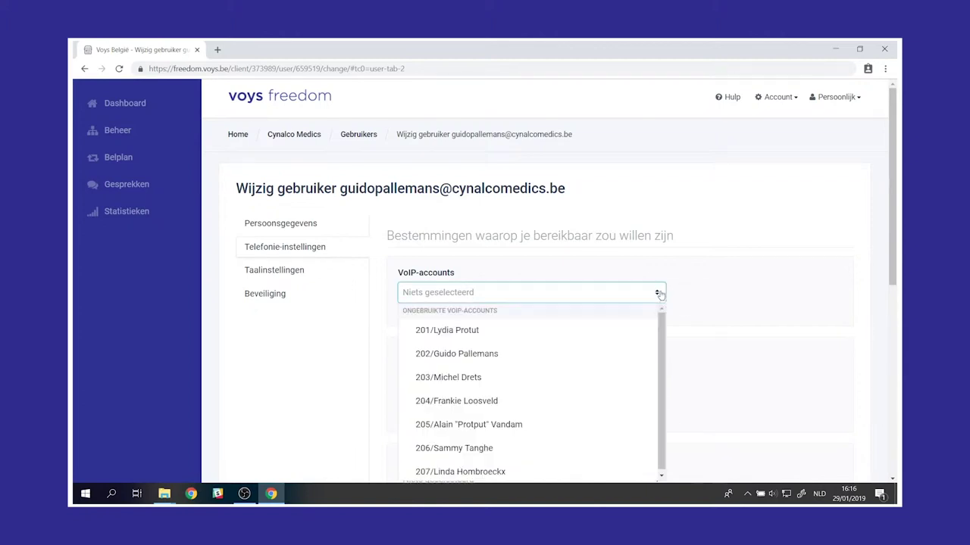
left_click(481, 356)
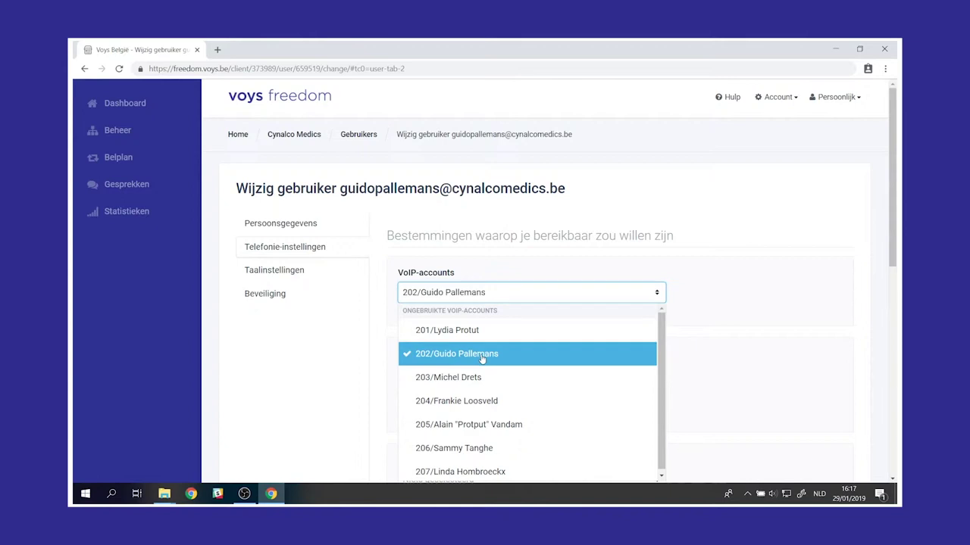
left_click(748, 282)
scroll(686, 346, "down", 2)
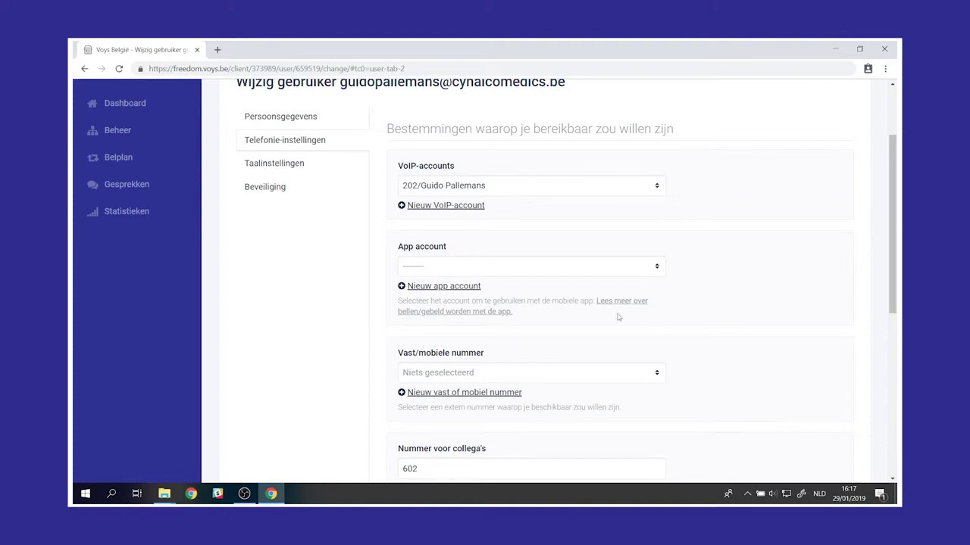
- Start a new app account, accept the pricing, and enter a description of the user's first name plus 'App'
left_click(439, 287)
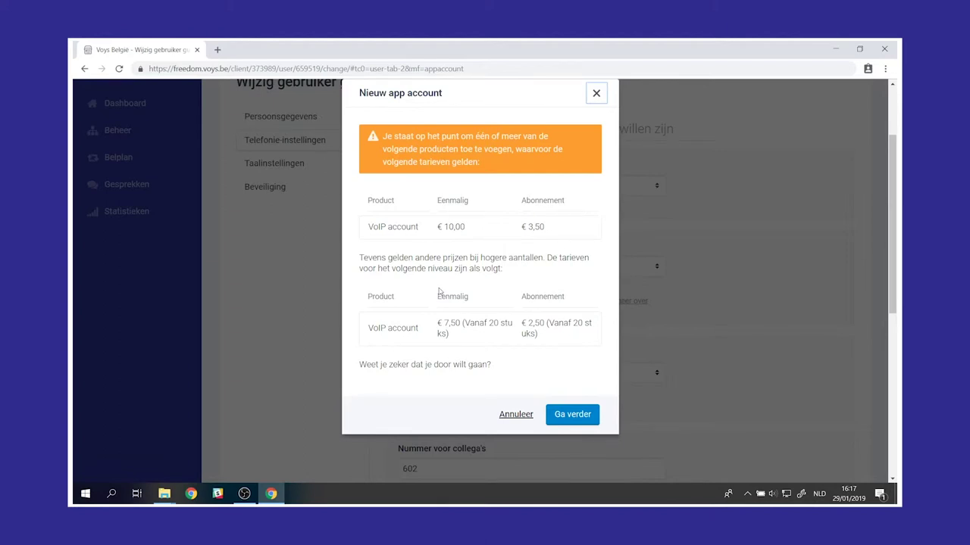
left_click(586, 421)
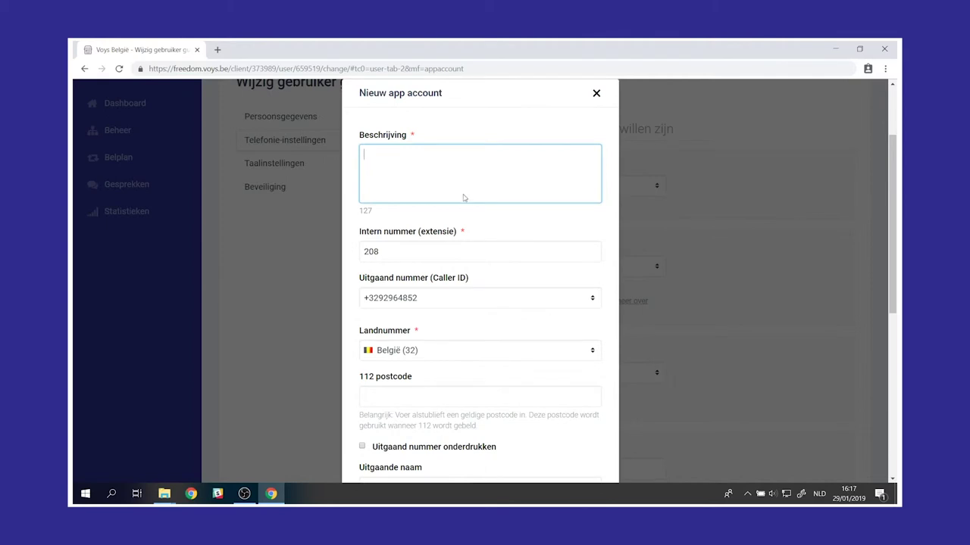
type("Guido App")
scroll(464, 197, "down", 1)
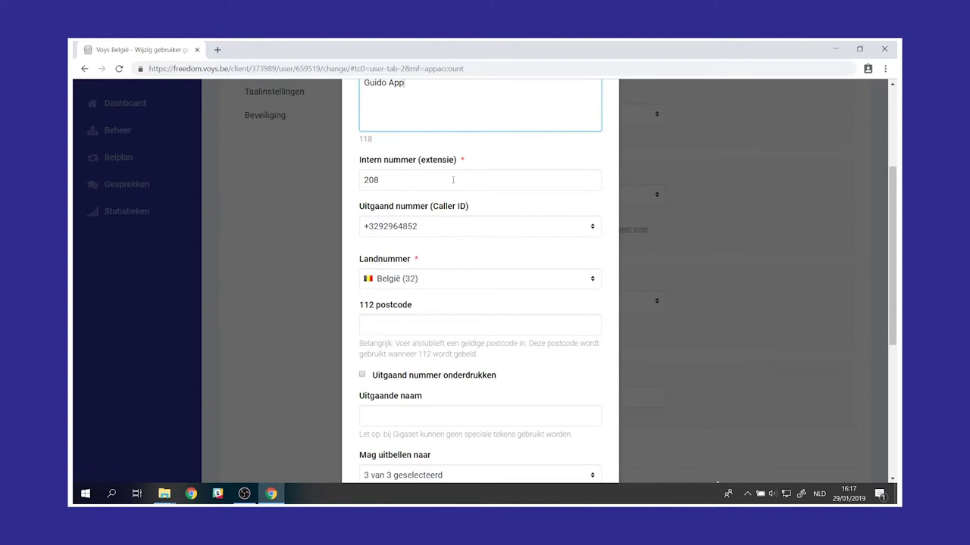
- Use the second company number as caller ID, set 112 postcode 2000 and the outgoing name, then save
left_click(430, 227)
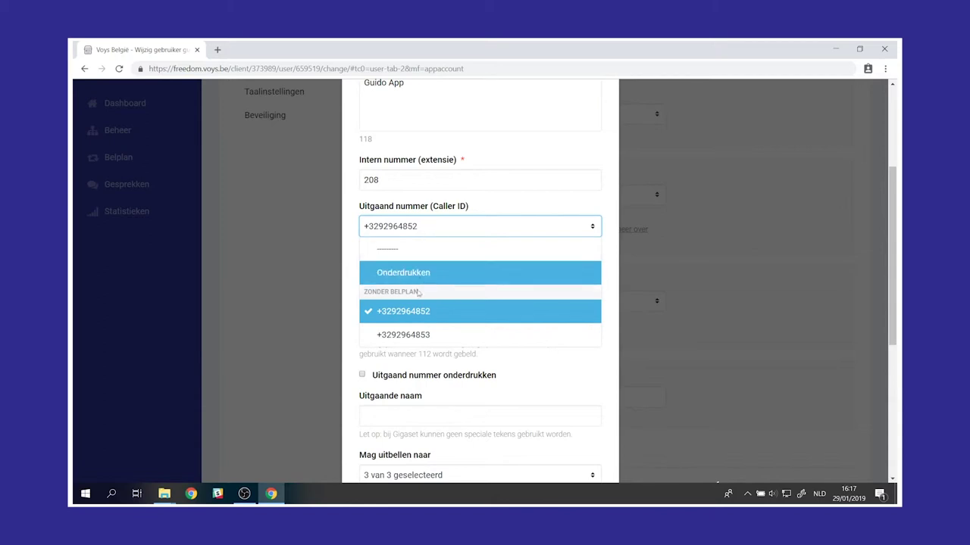
left_click(421, 337)
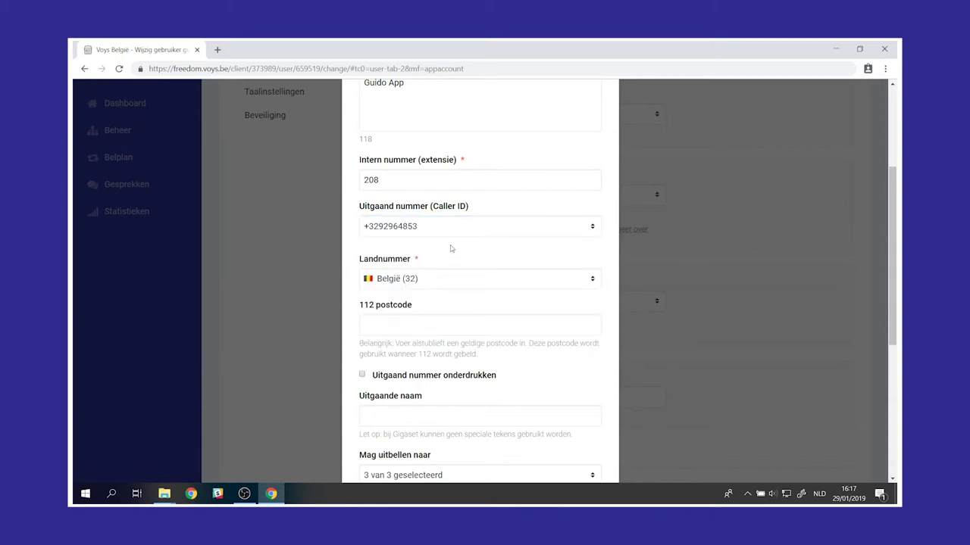
scroll(444, 257, "down", 2)
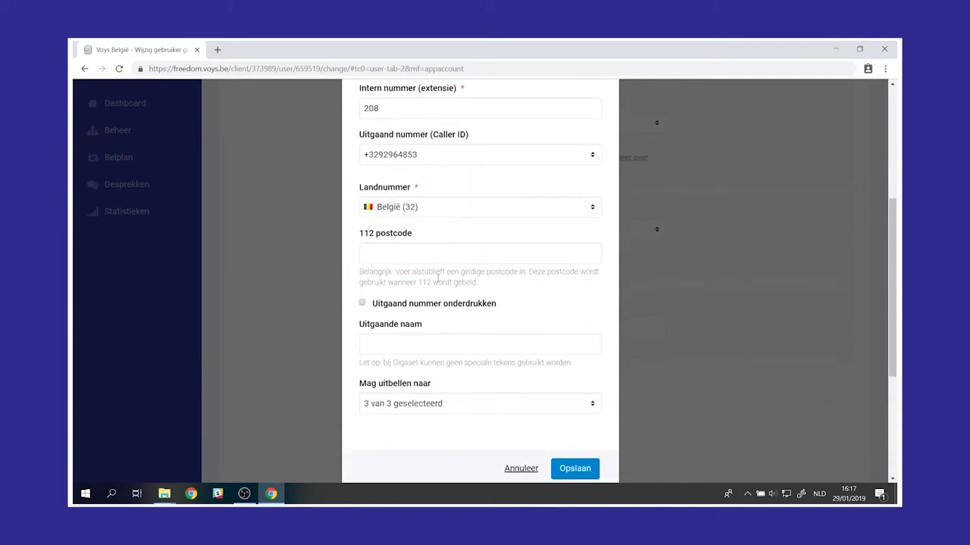
left_click(435, 256)
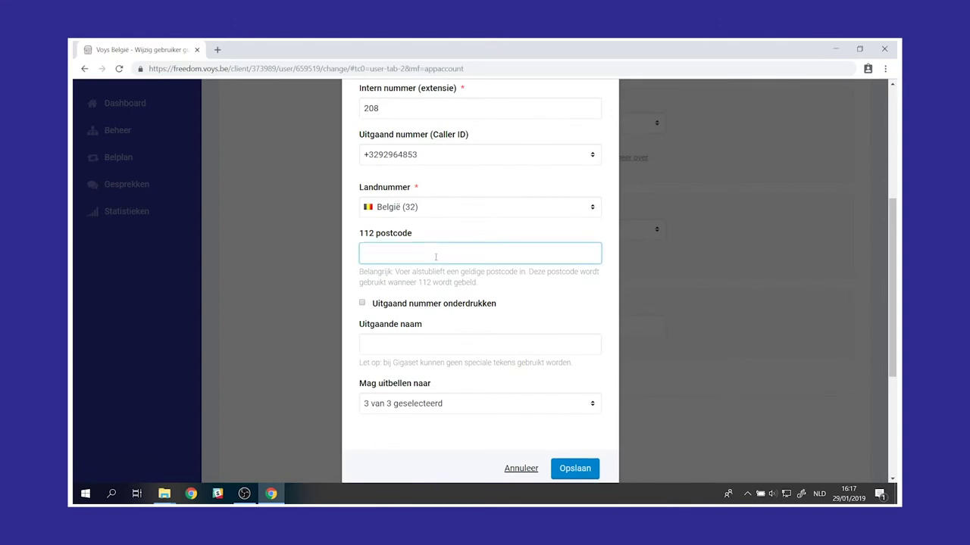
type("2000")
left_click(402, 340)
type("Guido App")
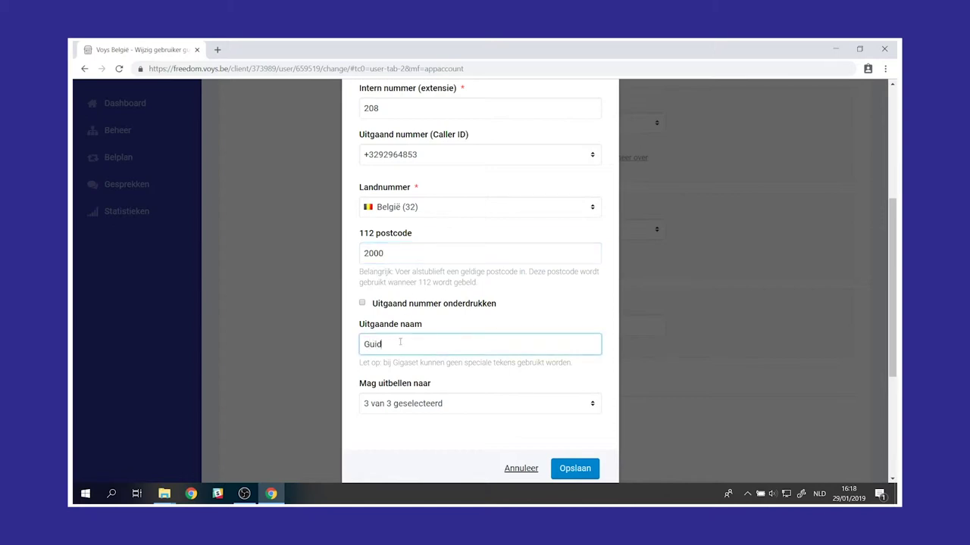
left_click(575, 469)
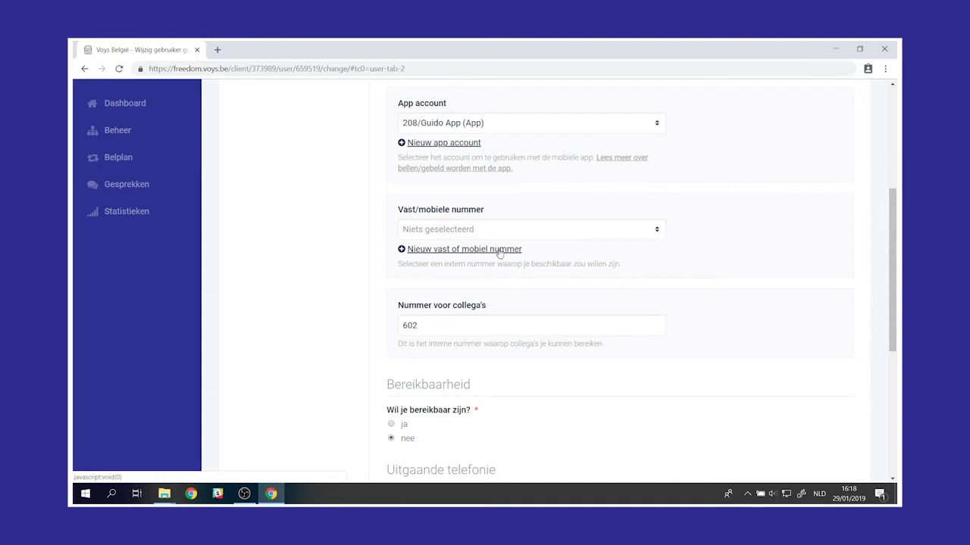
- Add the user's mobile number, described with their first name, passing on the dialled number, and save
left_click(499, 250)
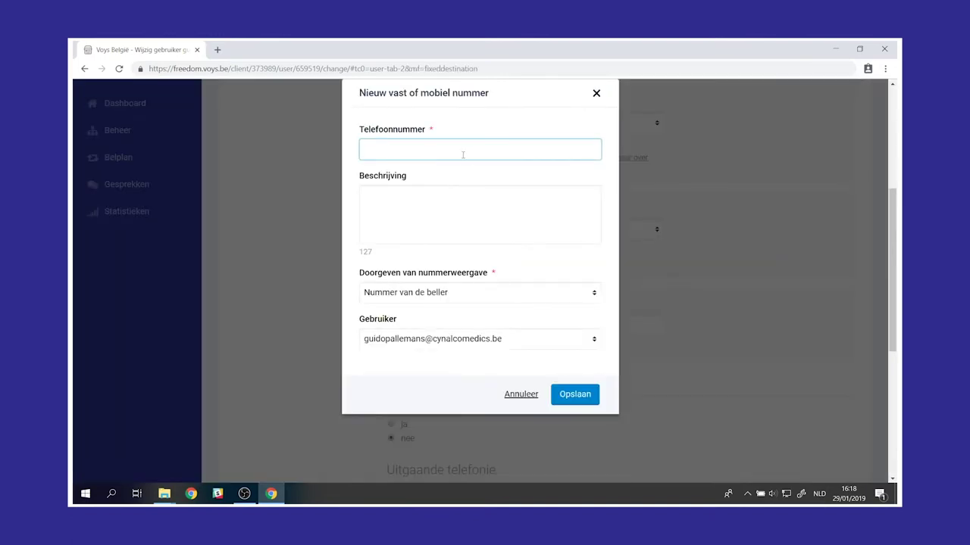
left_click(456, 228)
type("Guido")
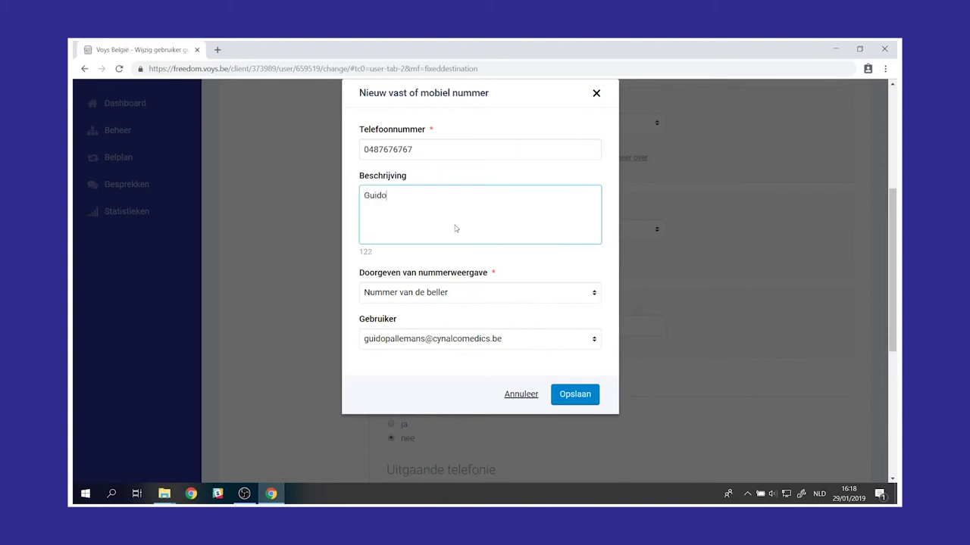
left_click(445, 297)
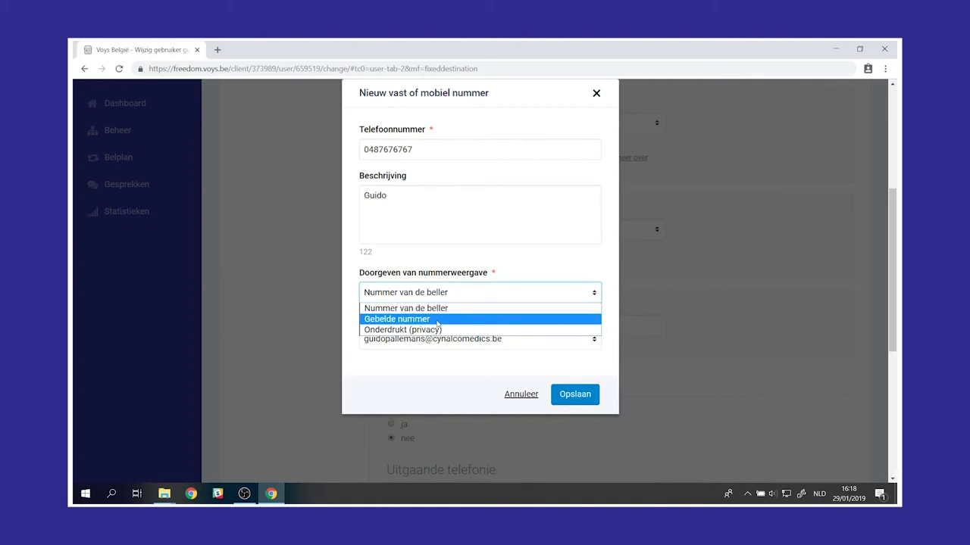
left_click(441, 319)
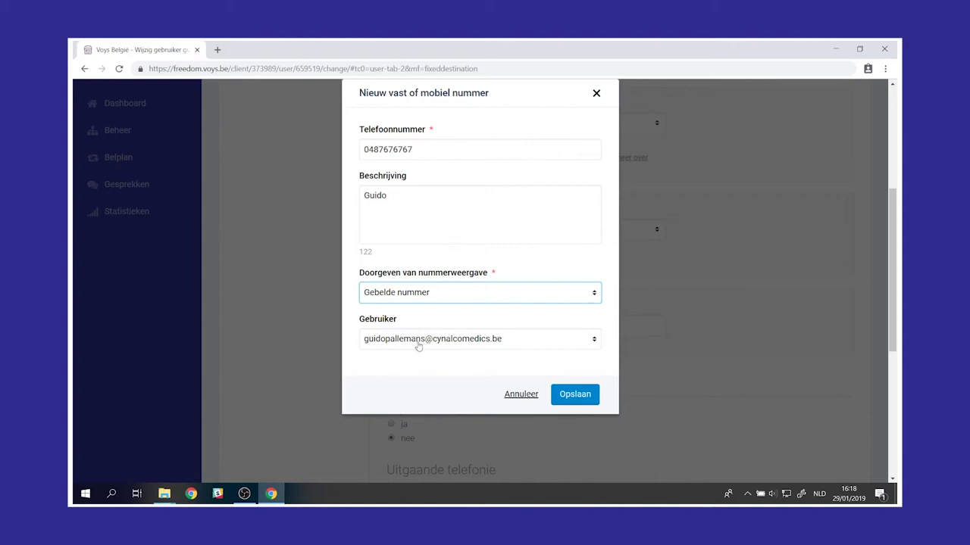
left_click(575, 395)
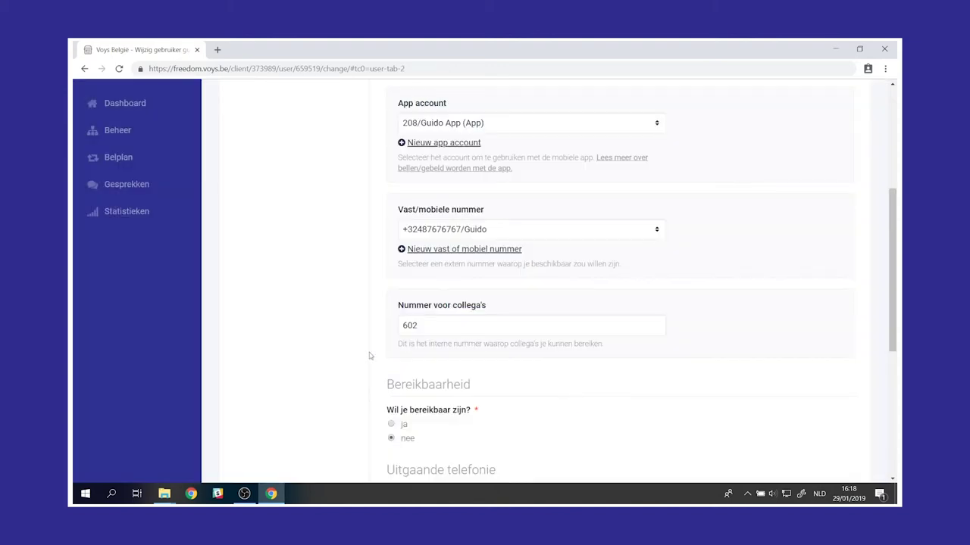
- Set reachability to 'ja' with incoming calls ringing on VoIP account 202
scroll(357, 355, "down", 3)
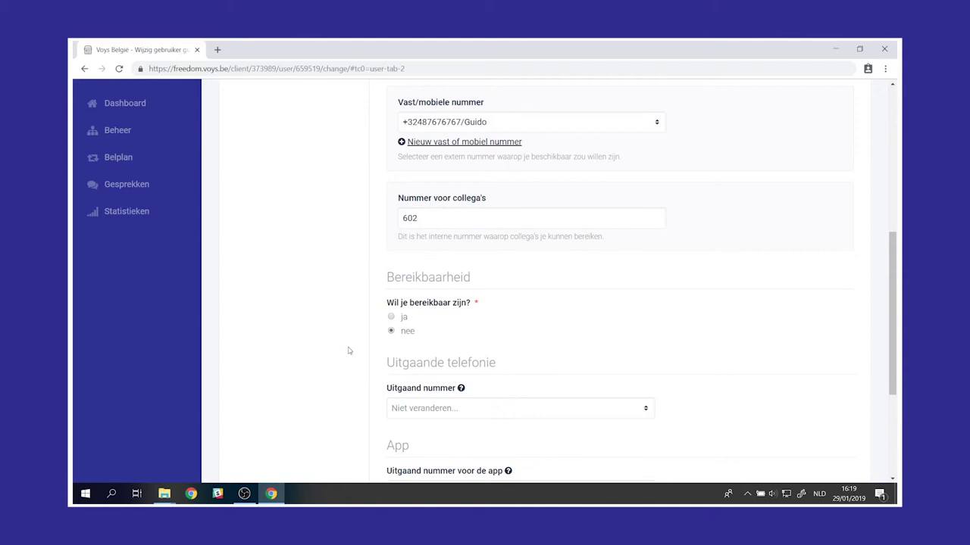
left_click(401, 317)
scroll(452, 329, "down", 2)
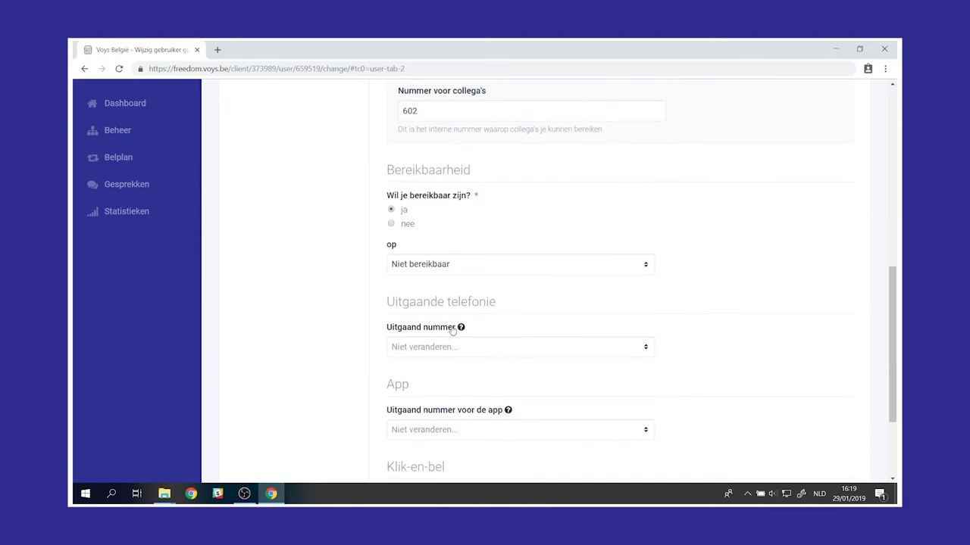
left_click(453, 265)
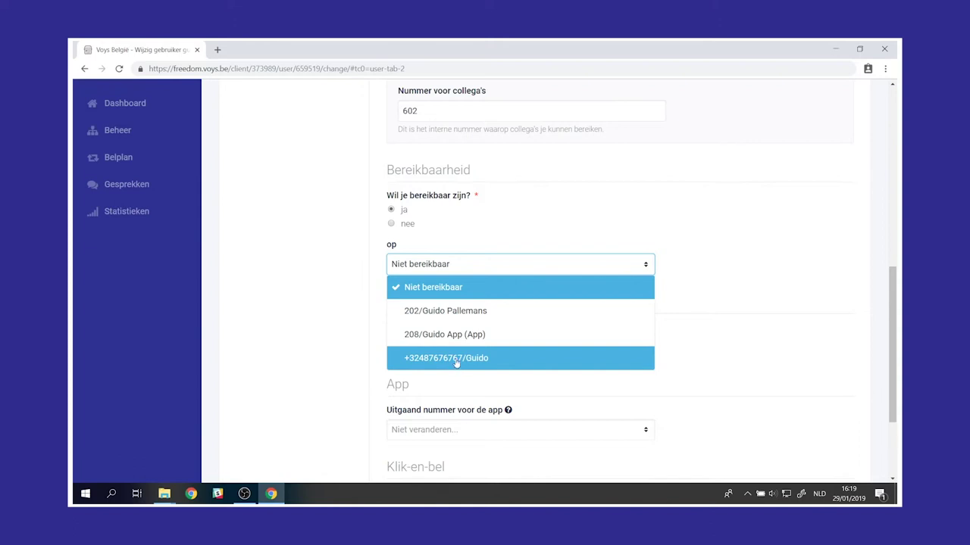
left_click(451, 311)
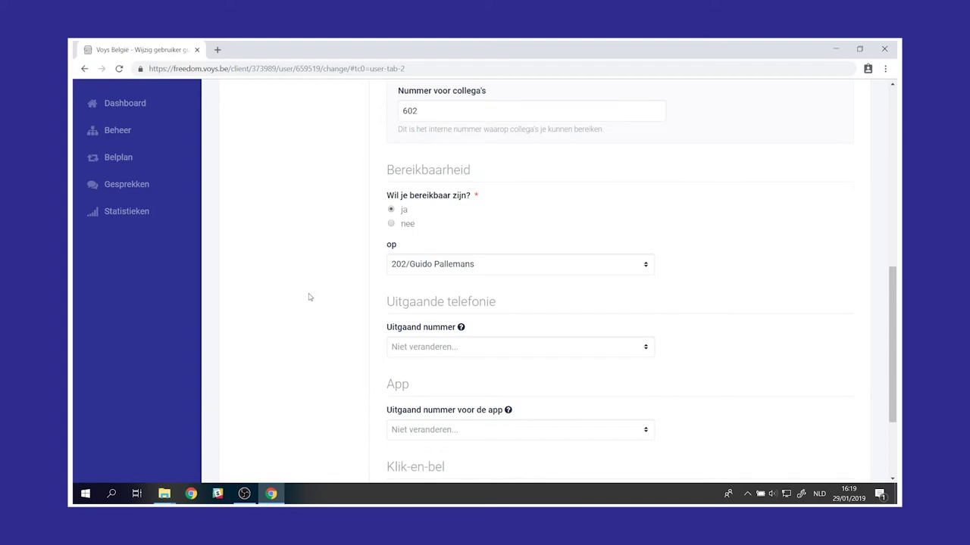
scroll(325, 307, "down", 3)
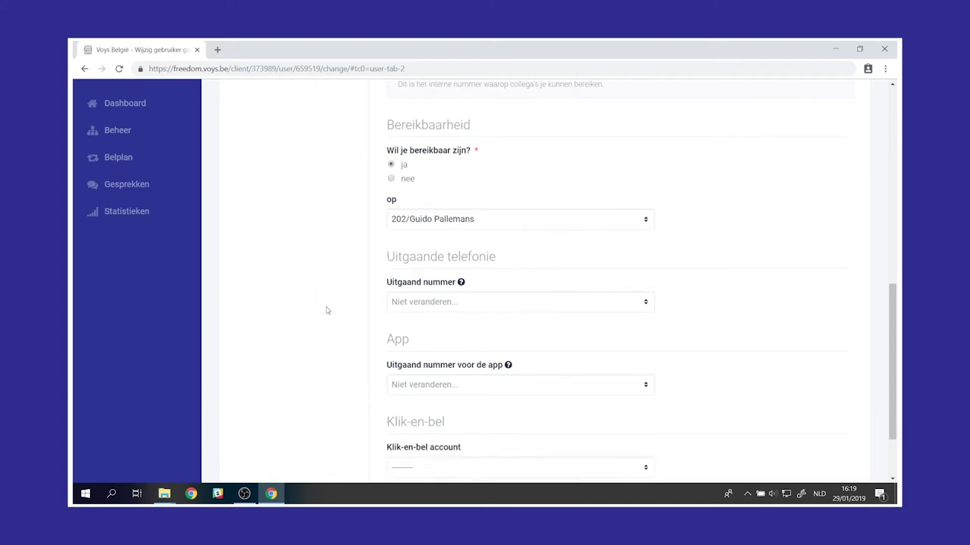
- Set both outgoing numbers to the company number, make click-to-call follow availability, and save the user
left_click(450, 218)
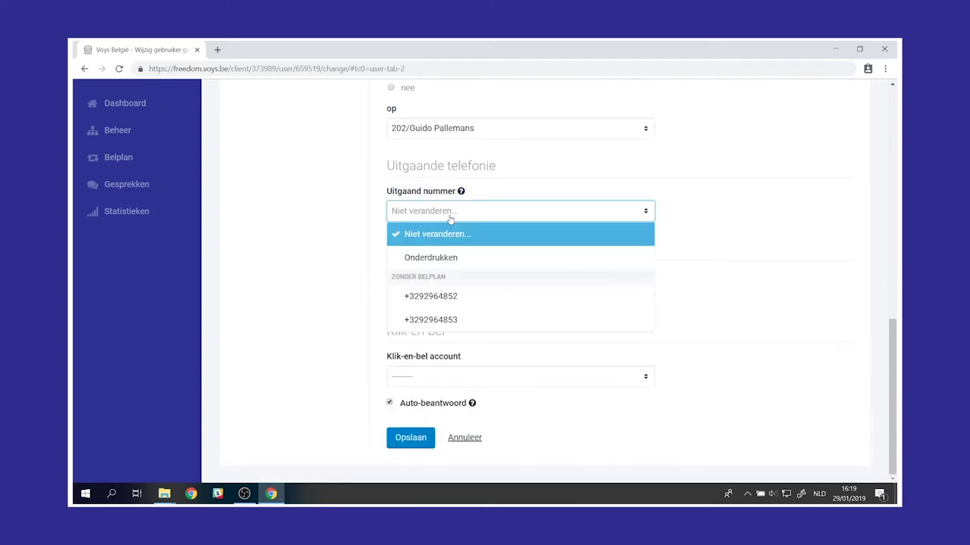
left_click(466, 320)
scroll(459, 312, "down", 1)
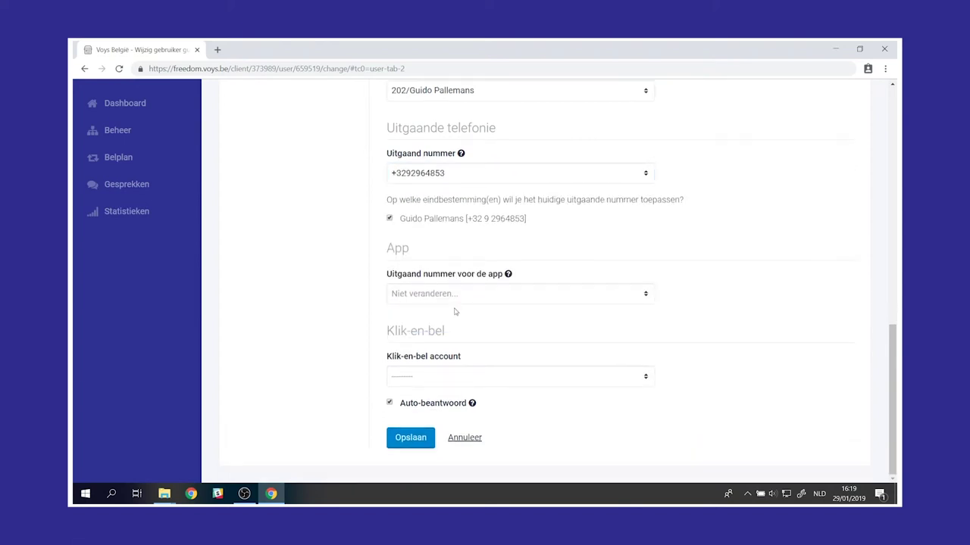
left_click(456, 294)
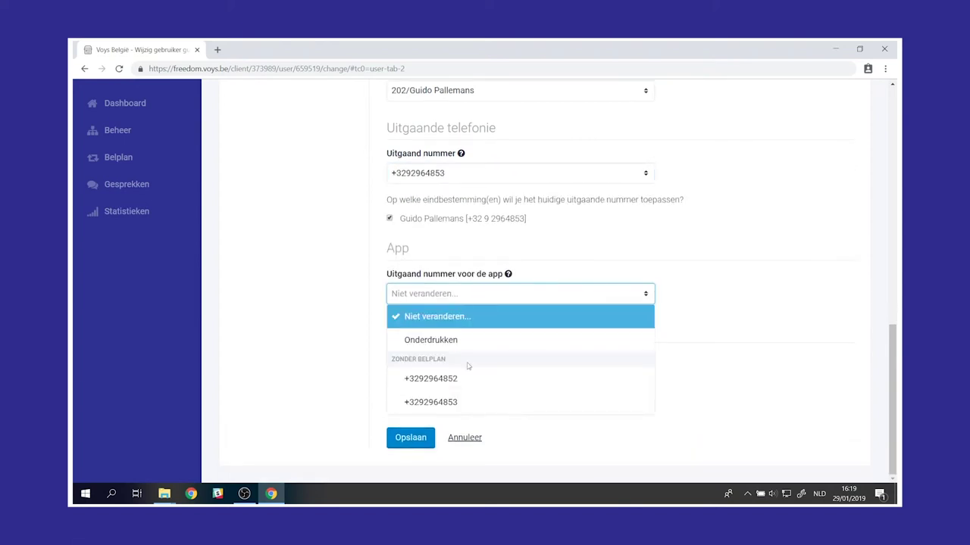
left_click(462, 404)
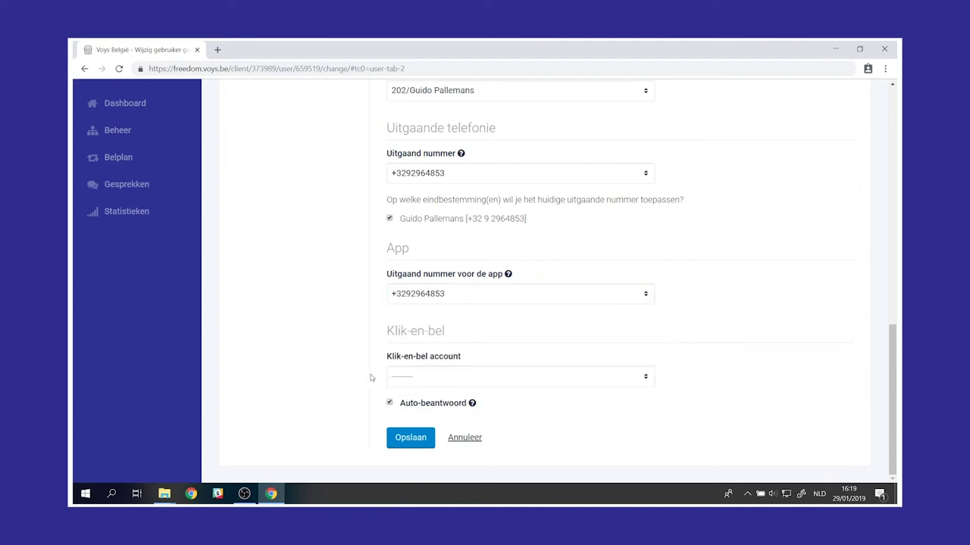
left_click(415, 376)
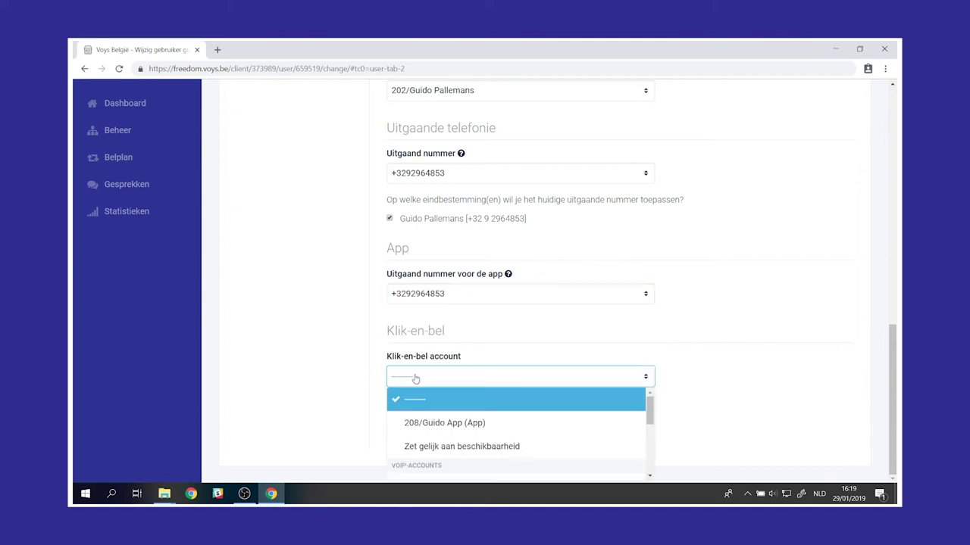
left_click(465, 446)
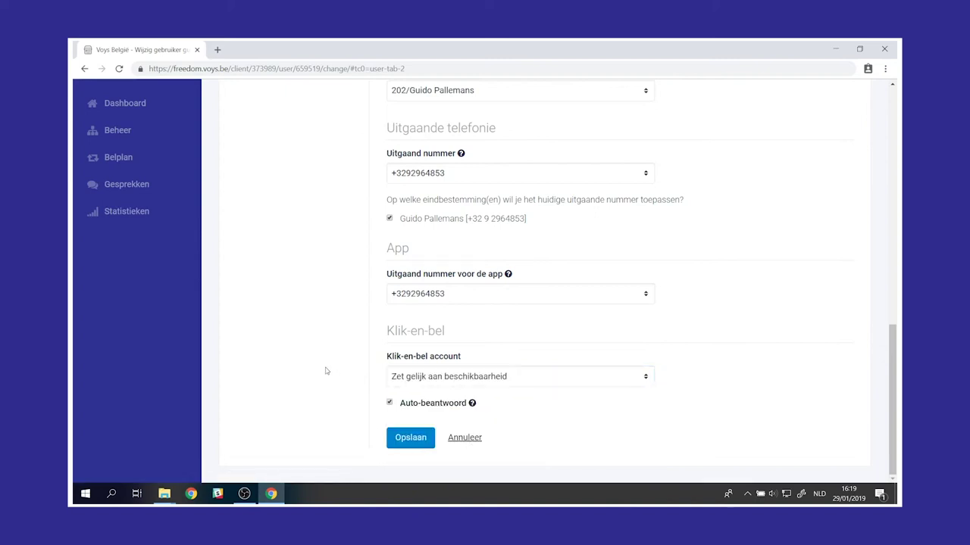
left_click(414, 441)
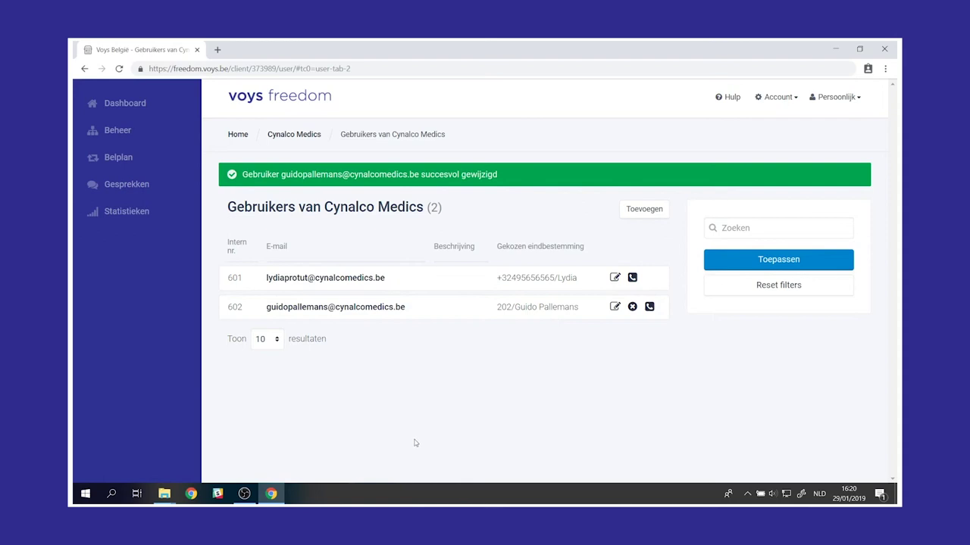
- Add a call plan for the suggested company number, described with the user's first name, then continue to Stap 2
left_click(122, 160)
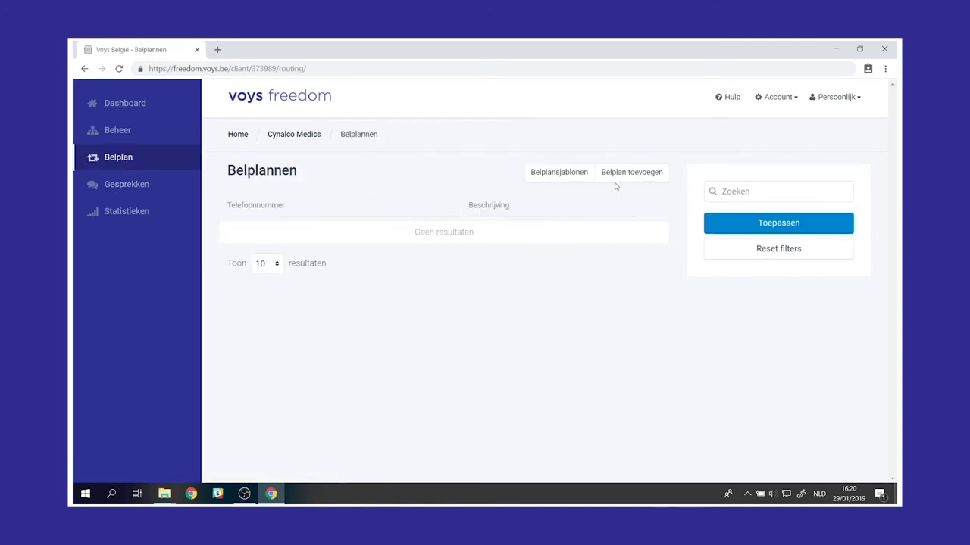
left_click(620, 175)
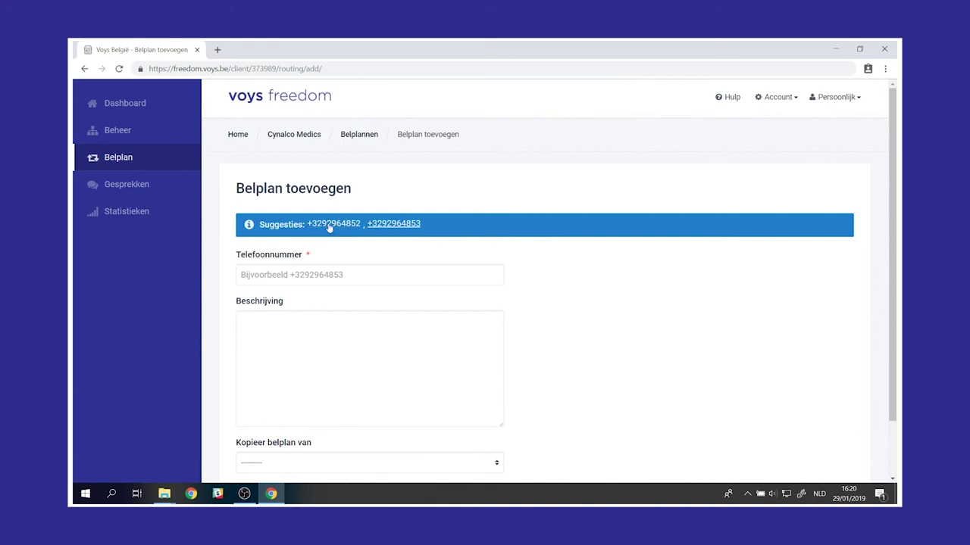
left_click(397, 226)
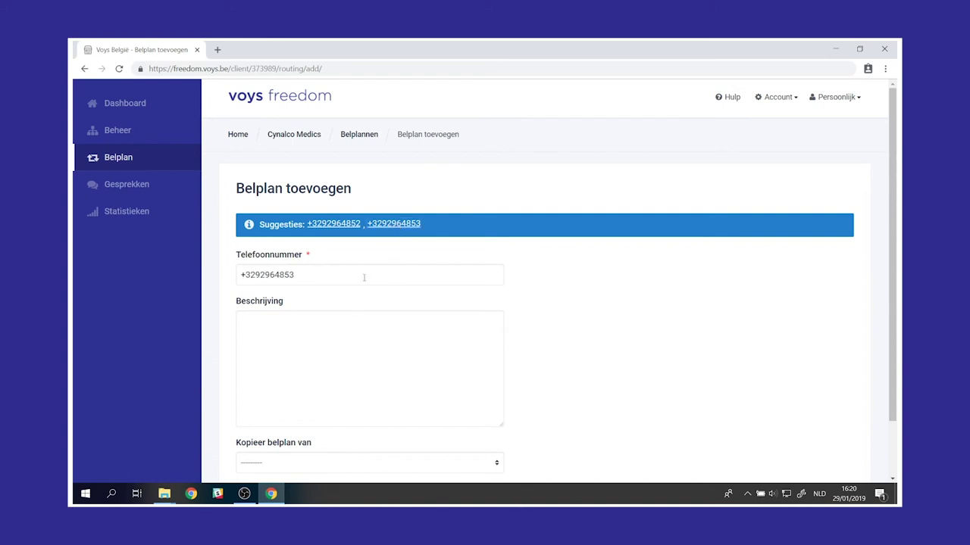
left_click(354, 336)
type("Guido")
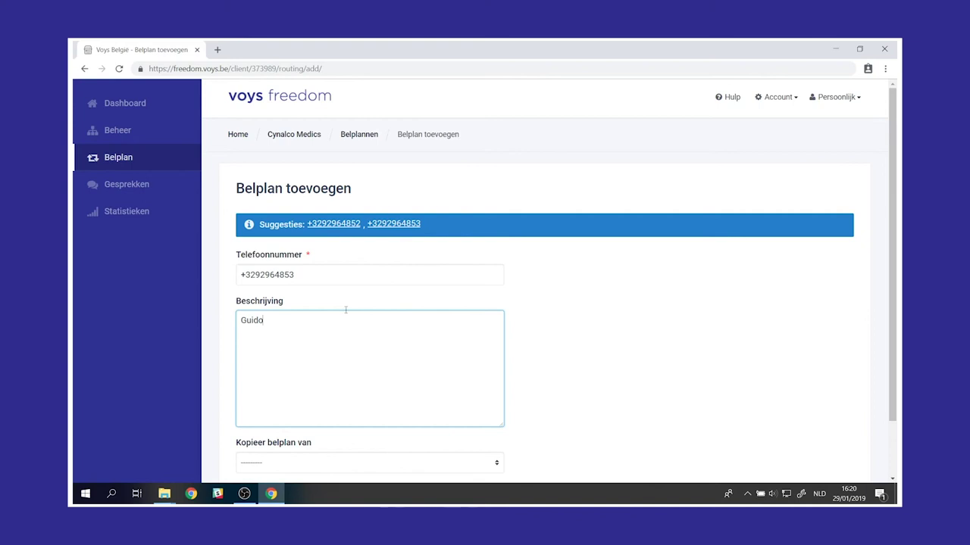
scroll(345, 310, "down", 2)
left_click(245, 444)
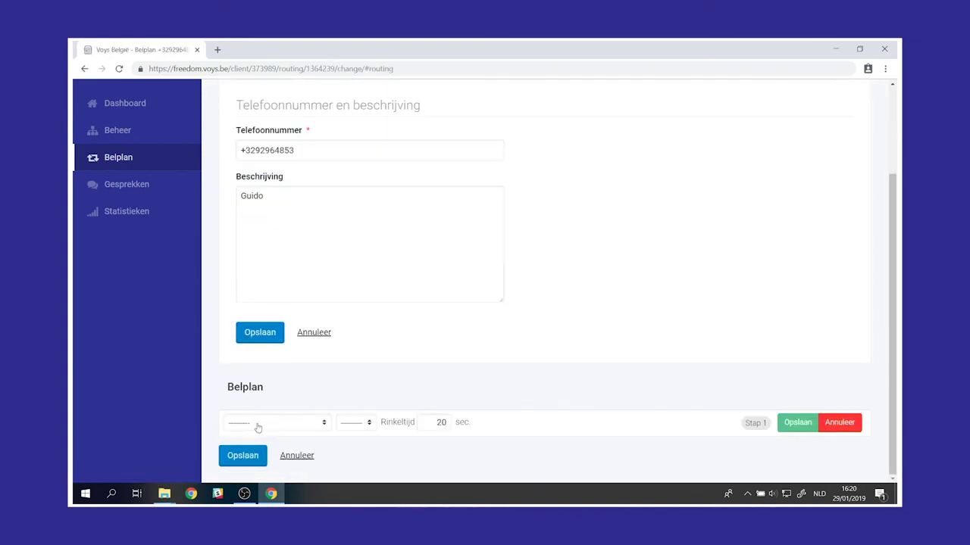
- Set the first step to Gebruiker with the user's account, ringing 20 seconds, and save it
left_click(257, 427)
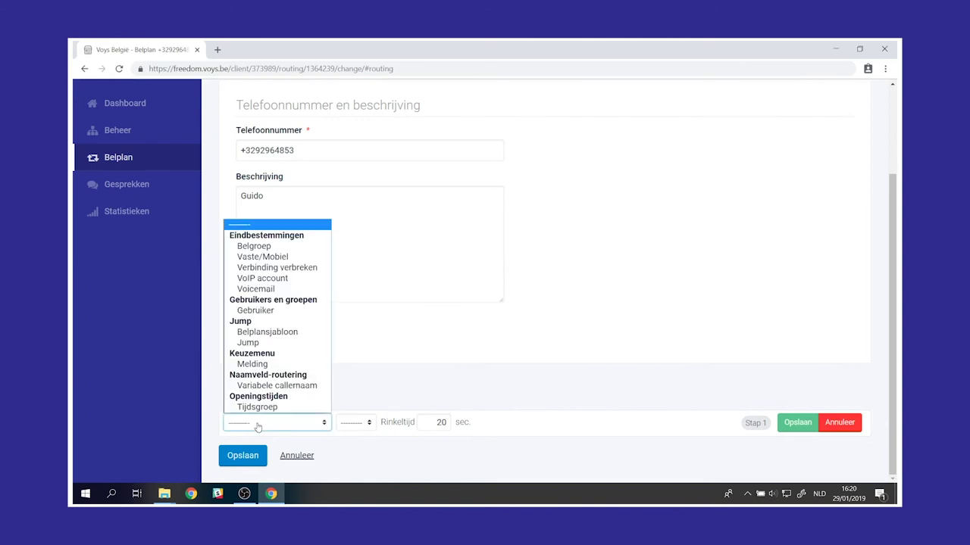
left_click(269, 310)
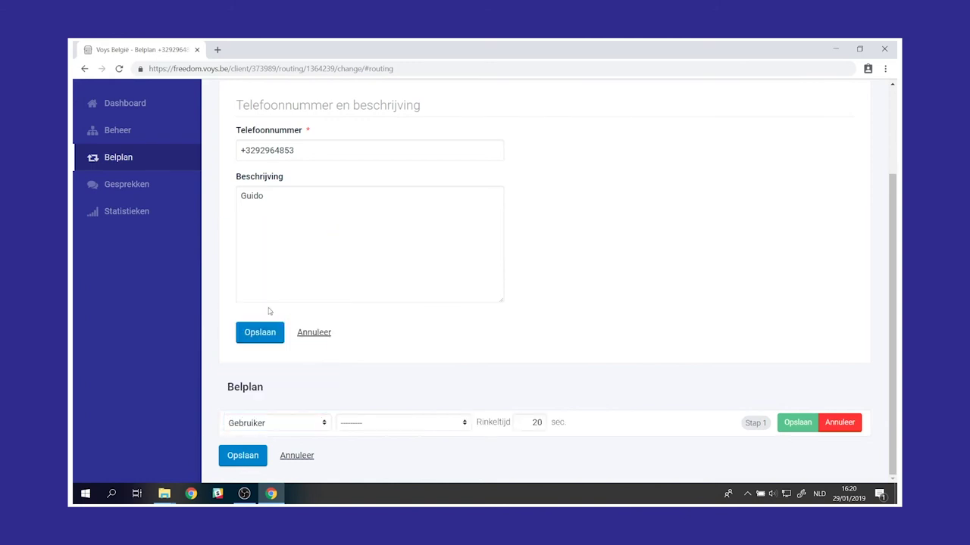
left_click(415, 430)
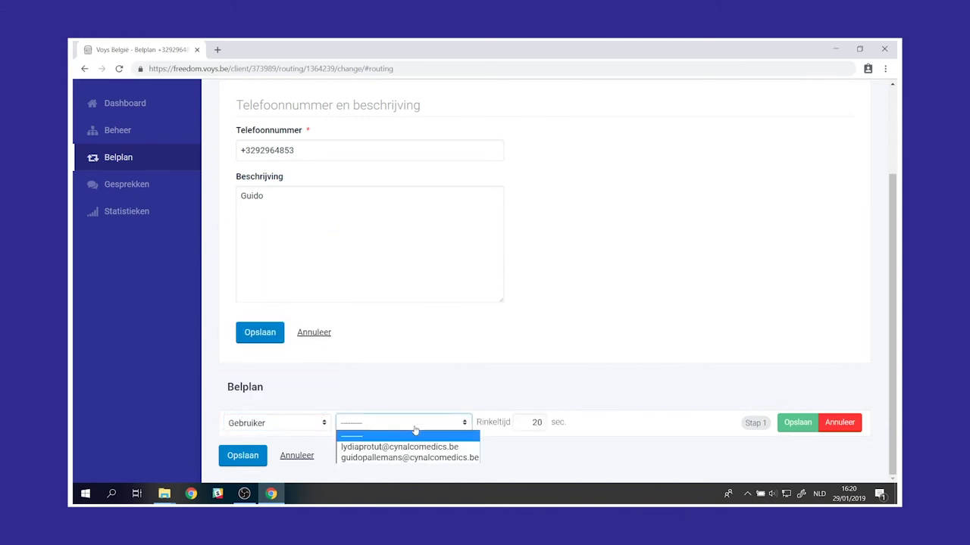
left_click(421, 458)
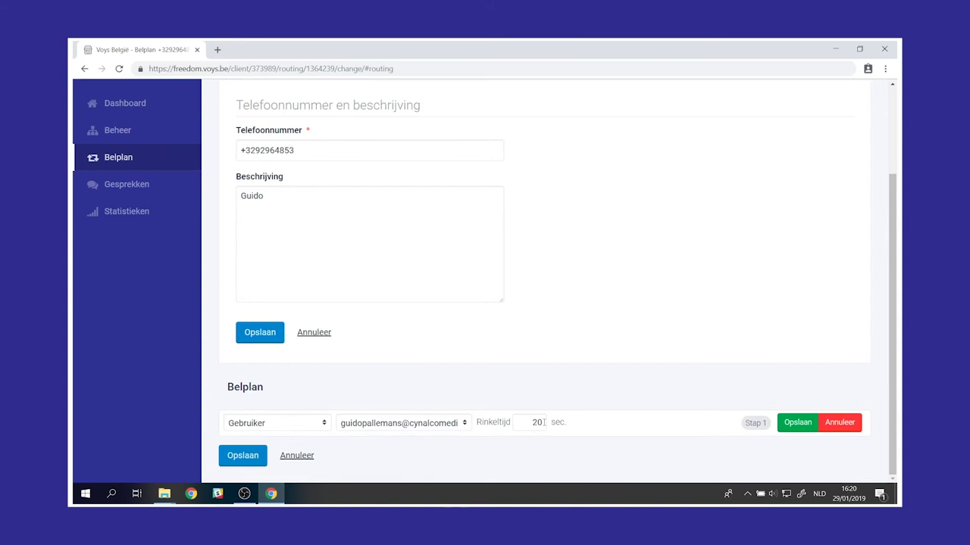
left_click(789, 421)
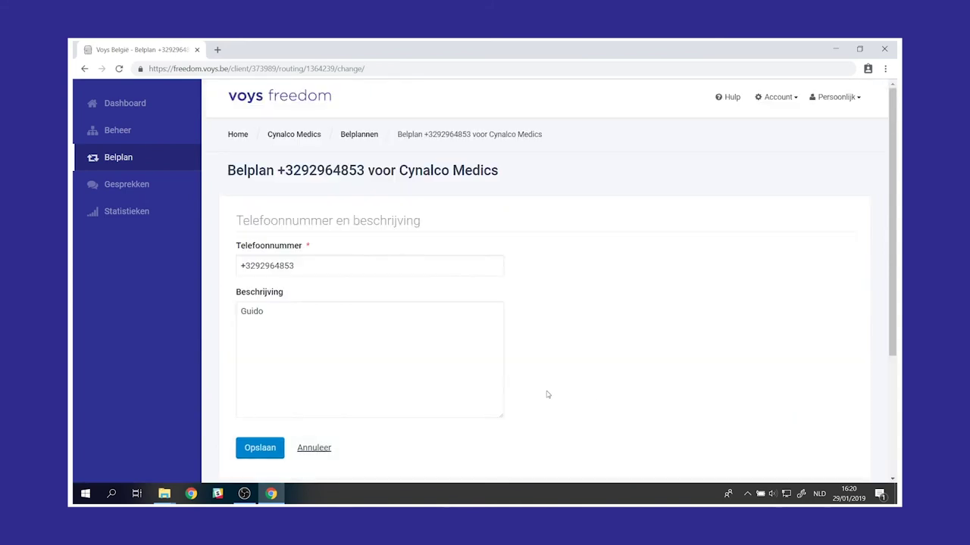
scroll(548, 394, "down", 3)
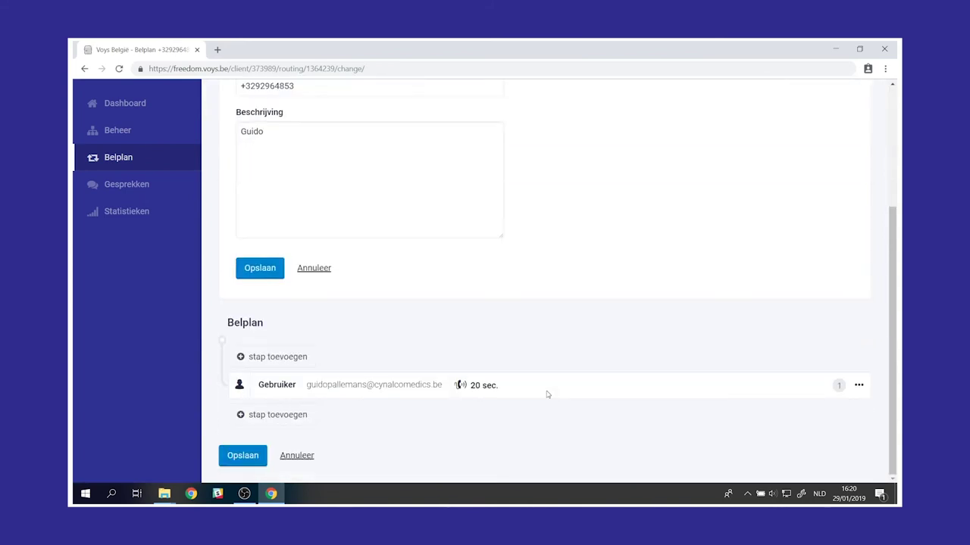
- Add a second Voicemail step to 500/Alle medewerkers in gesprek, save it, then save the call plan
left_click(291, 417)
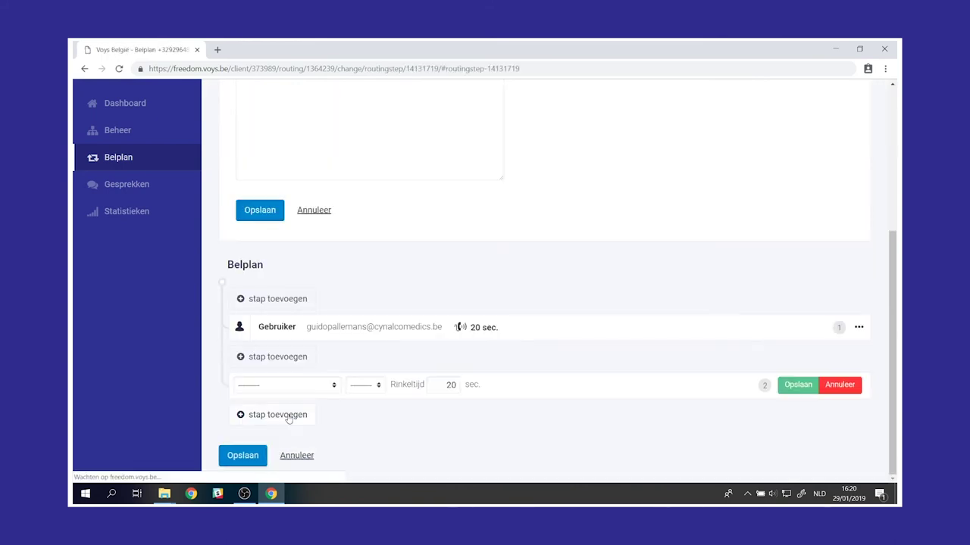
left_click(299, 387)
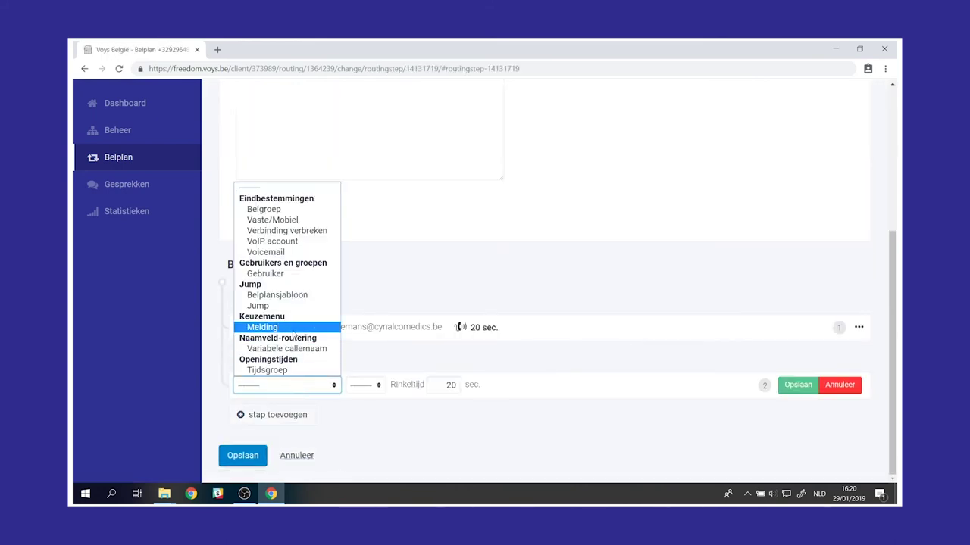
left_click(280, 253)
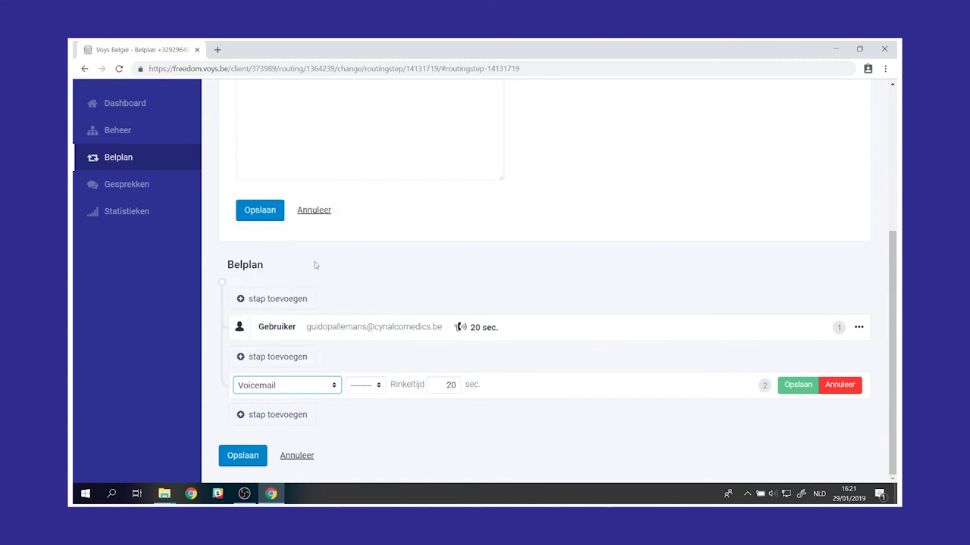
left_click(443, 387)
left_click(440, 408)
left_click(789, 386)
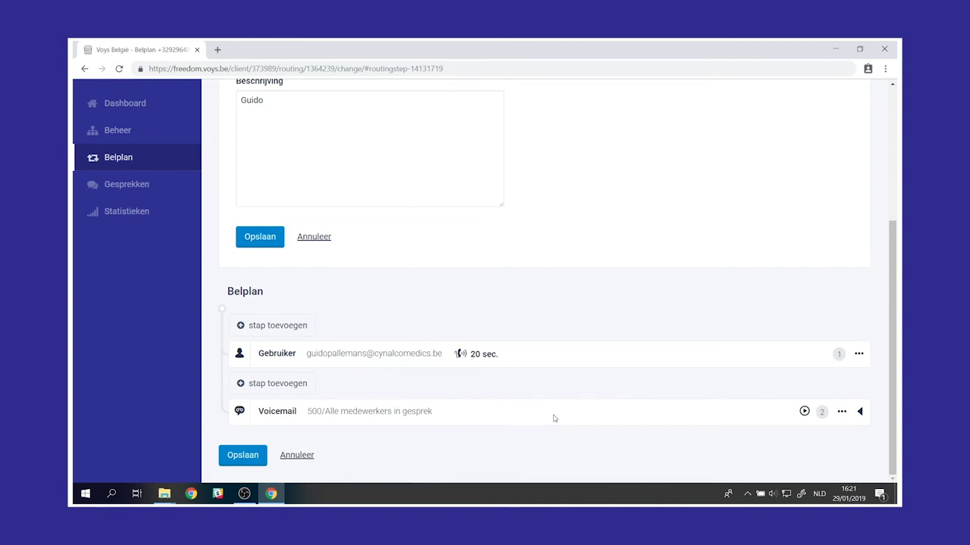
left_click(232, 459)
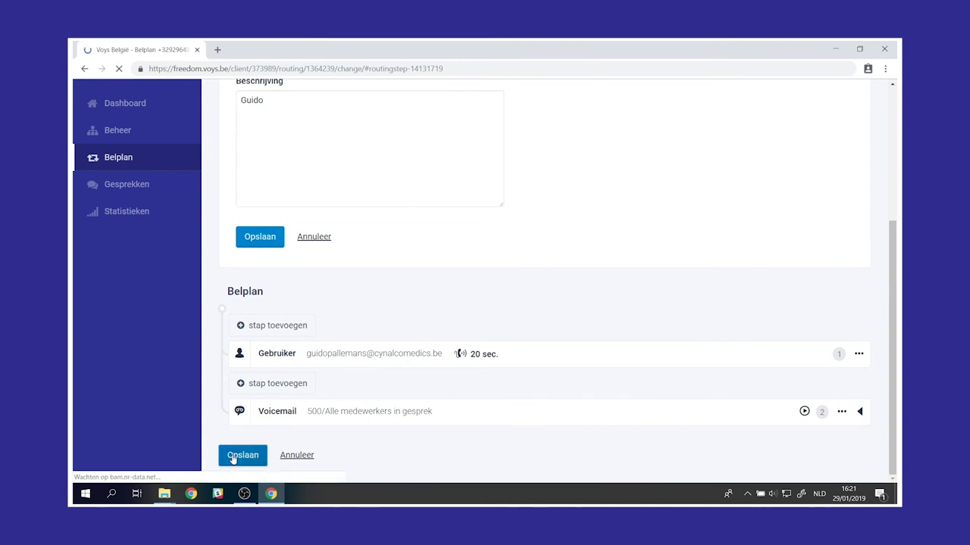